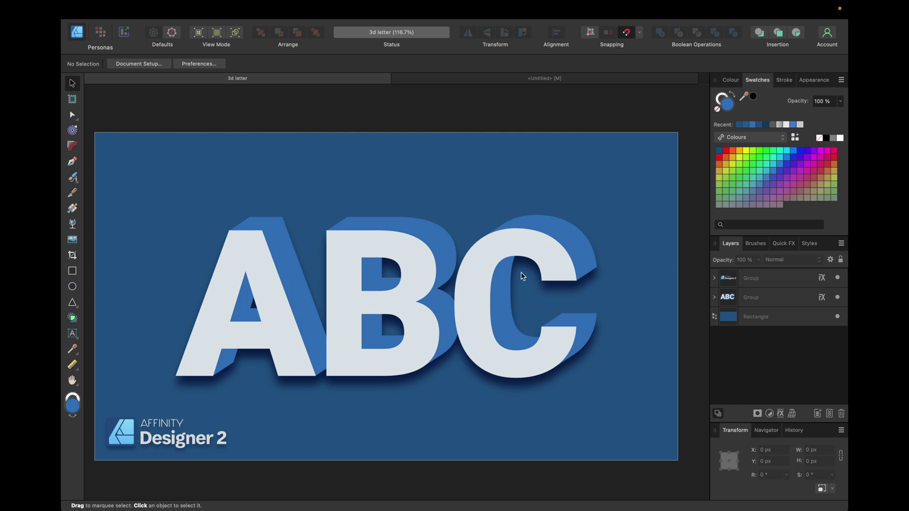
# Switch from the 3d letter example to the blank Untitled document tab.
pyautogui.click(438, 79)
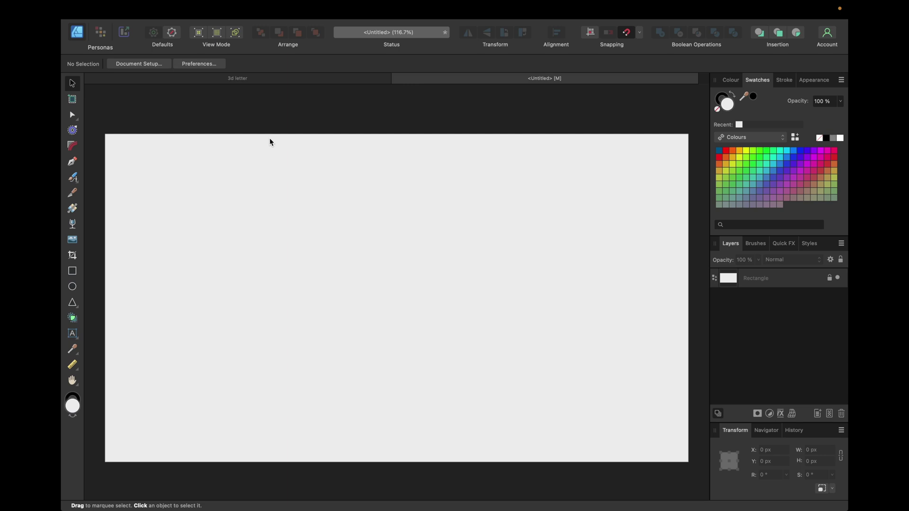
# Add 'ABC' as artistic text on the page and scale it up to 102.8 pt.
pyautogui.click(71, 336)
pyautogui.click(329, 286)
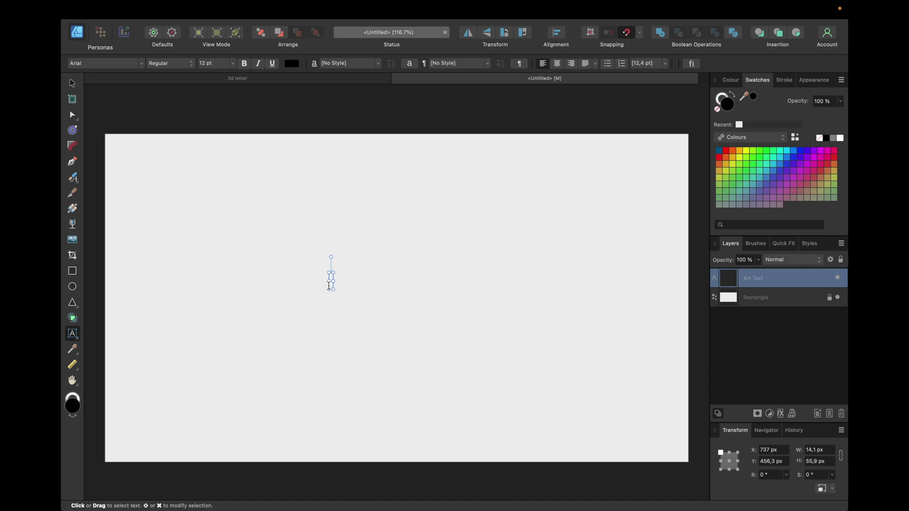
pyautogui.write('ABC')
pyautogui.moveTo(360, 274); pyautogui.dragTo(330, 232)
# Set the ABC text in Roboto with the Black weight.
pyautogui.click(141, 63)
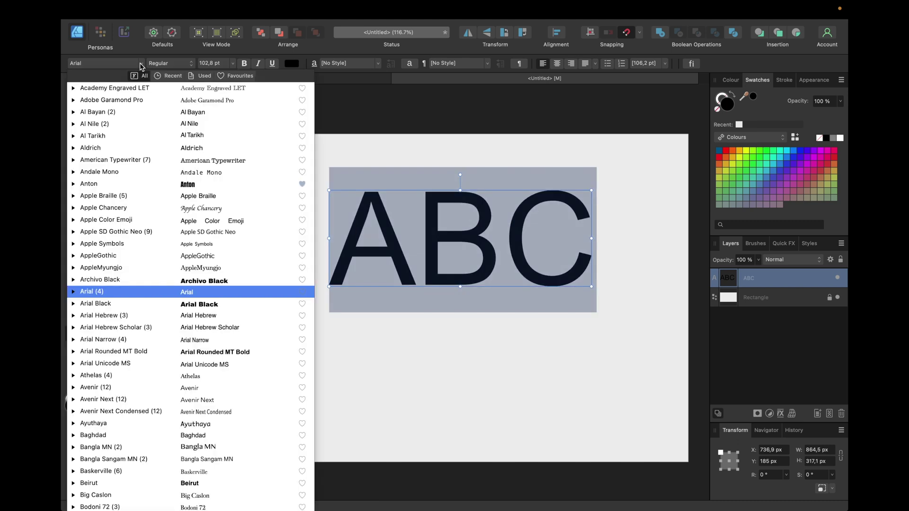
pyautogui.click(231, 76)
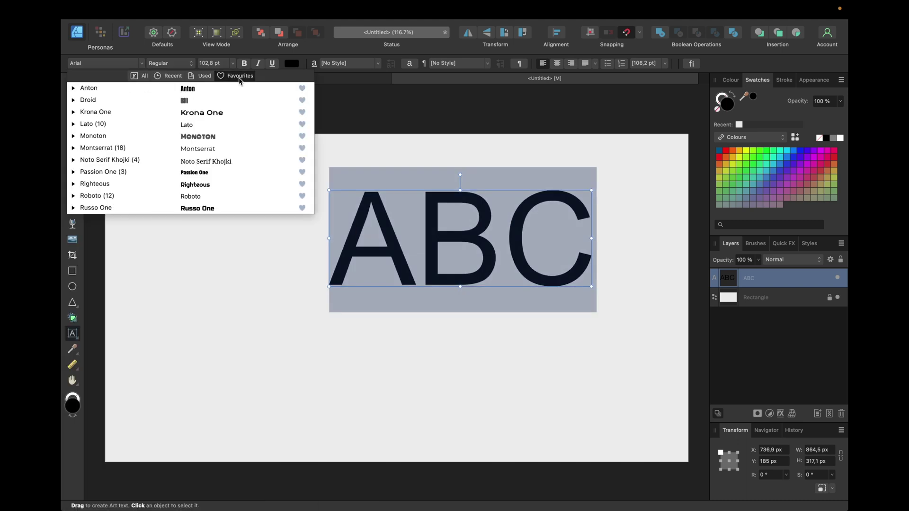
pyautogui.click(209, 196)
pyautogui.click(176, 65)
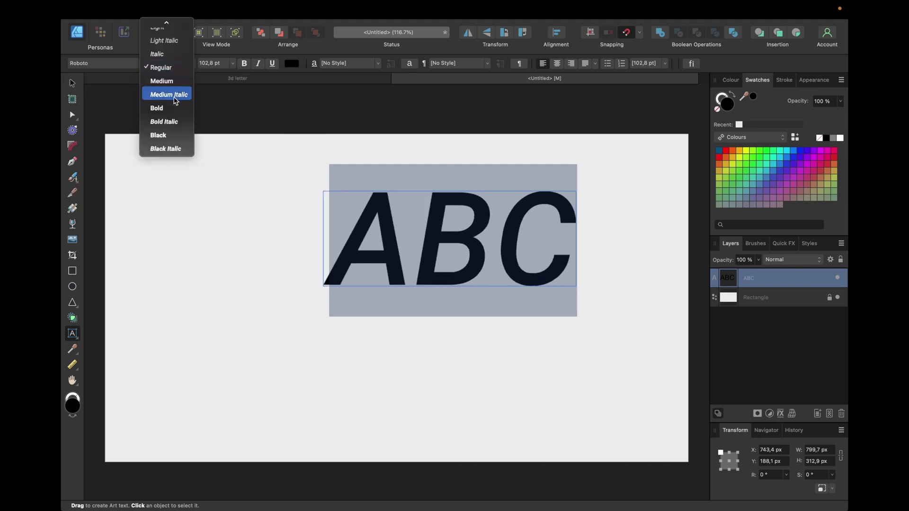
pyautogui.click(171, 136)
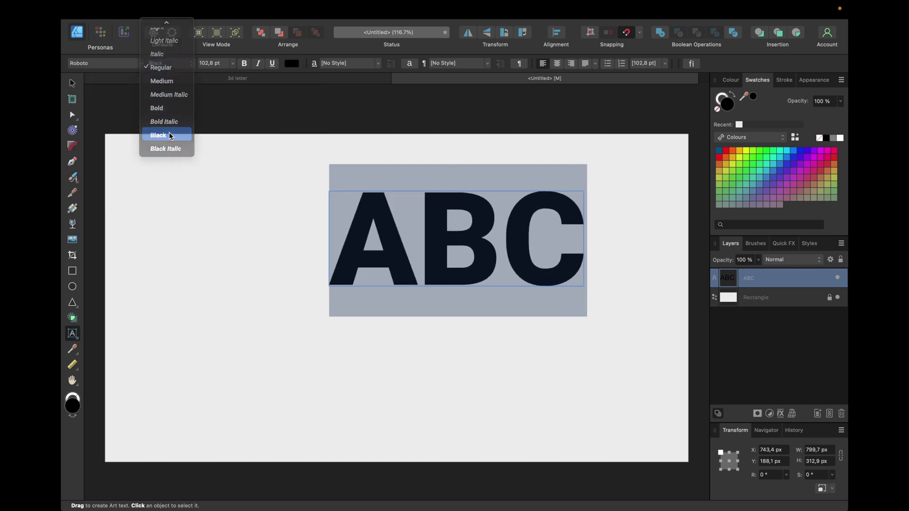
pyautogui.click(73, 84)
# Scale the ABC text up to 130 pt and snap it to the page centre.
pyautogui.moveTo(448, 255); pyautogui.dragTo(384, 309)
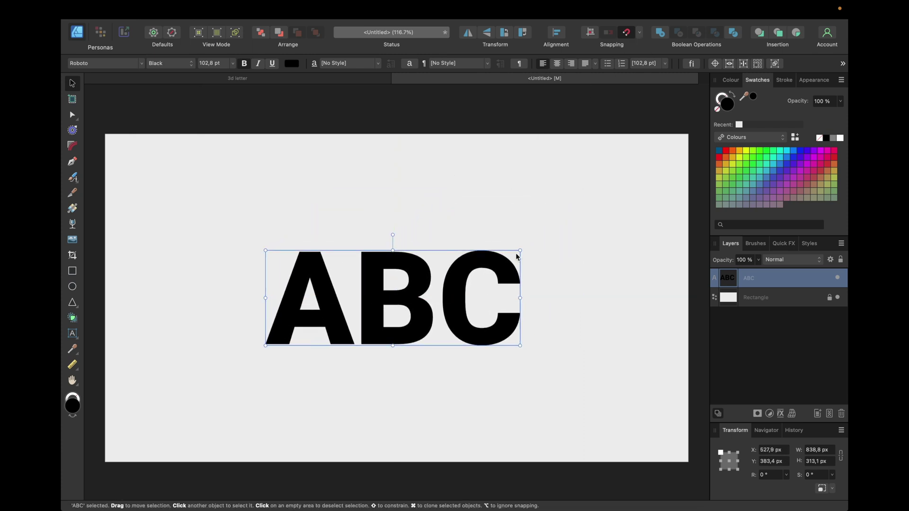
pyautogui.moveTo(519, 251); pyautogui.dragTo(588, 223)
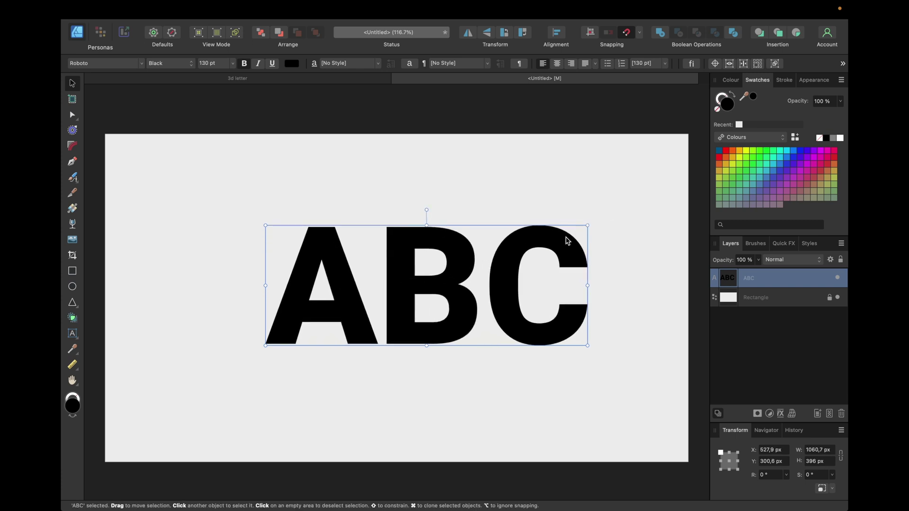
pyautogui.moveTo(544, 257); pyautogui.dragTo(515, 261)
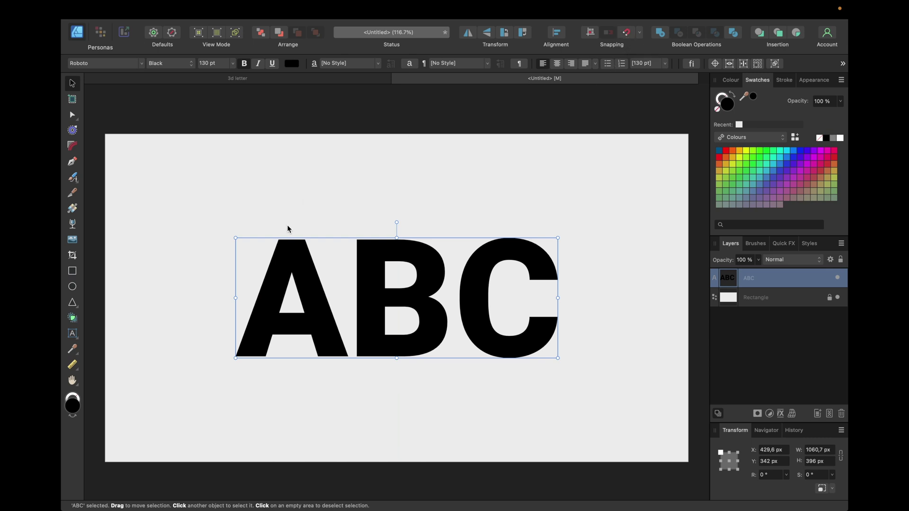
# Nudge ABC slightly up and right, then duplicate it in place with Cmd+J.
pyautogui.scroll(5, 286, 229)
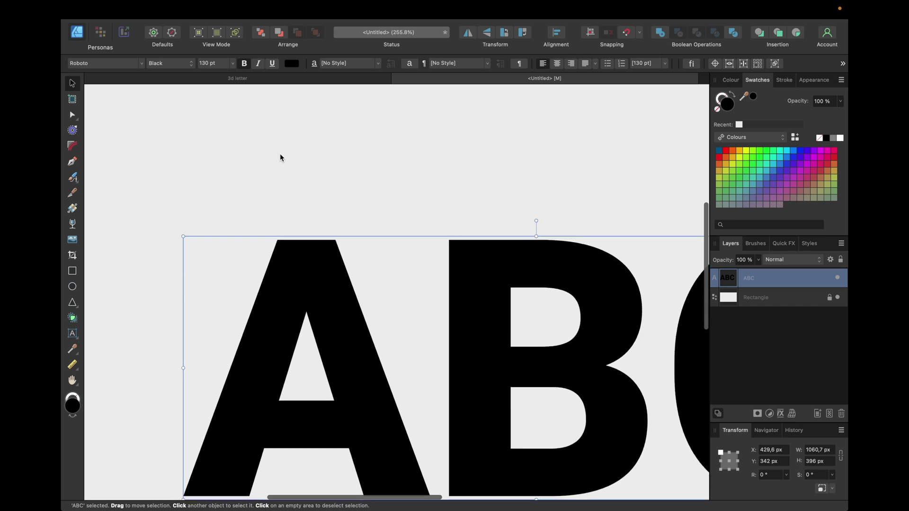
pyautogui.scroll(2, 294, 196)
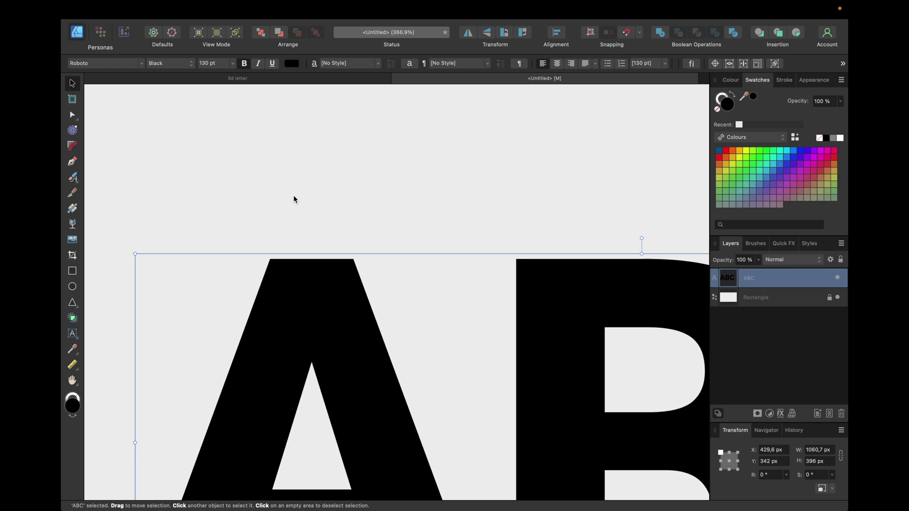
pyautogui.scroll(4, 313, 271)
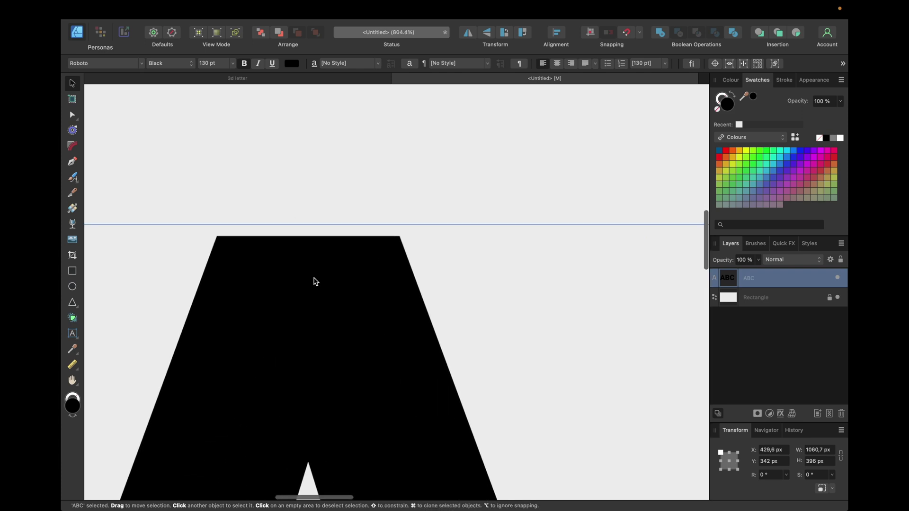
pyautogui.scroll(1, 314, 280)
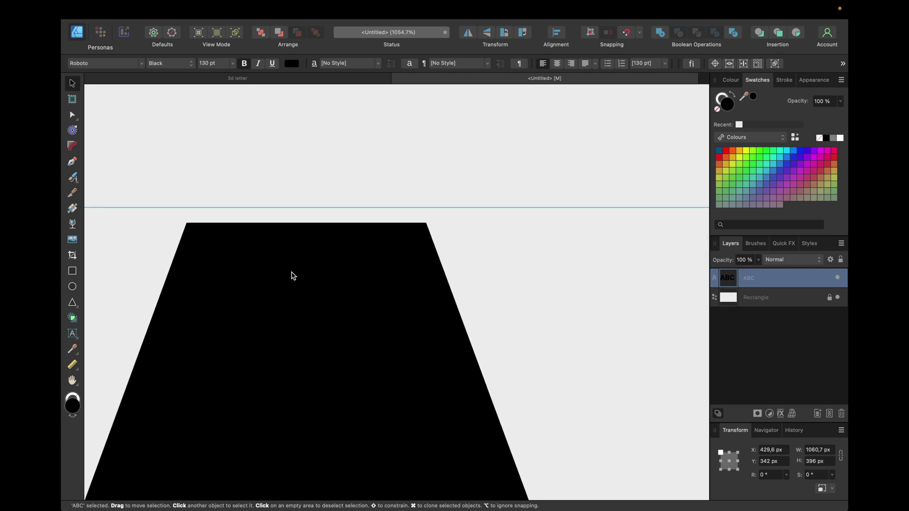
pyautogui.moveTo(278, 273); pyautogui.dragTo(281, 271)
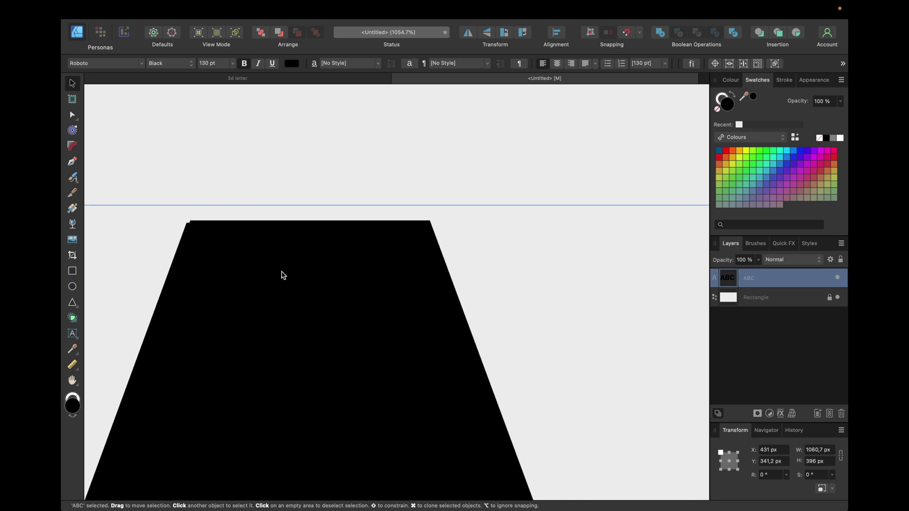
pyautogui.press('super+j')
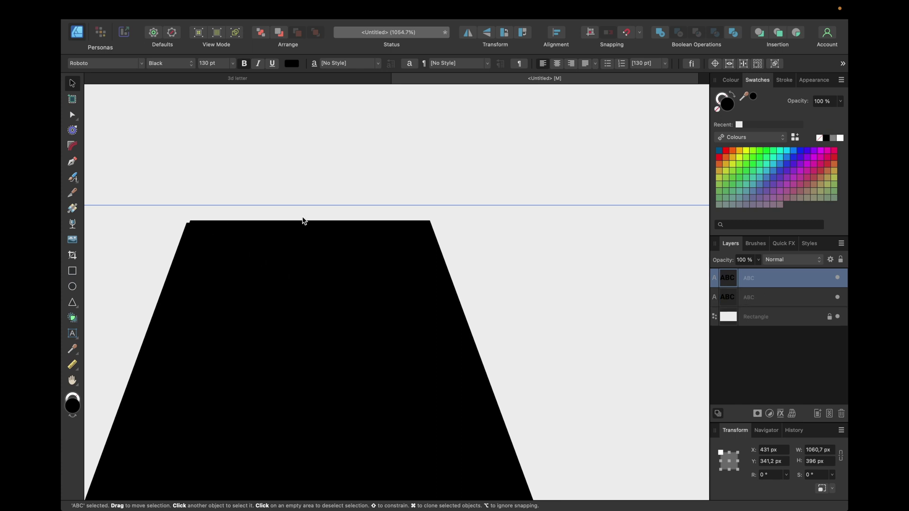
pyautogui.scroll(-10, 304, 221)
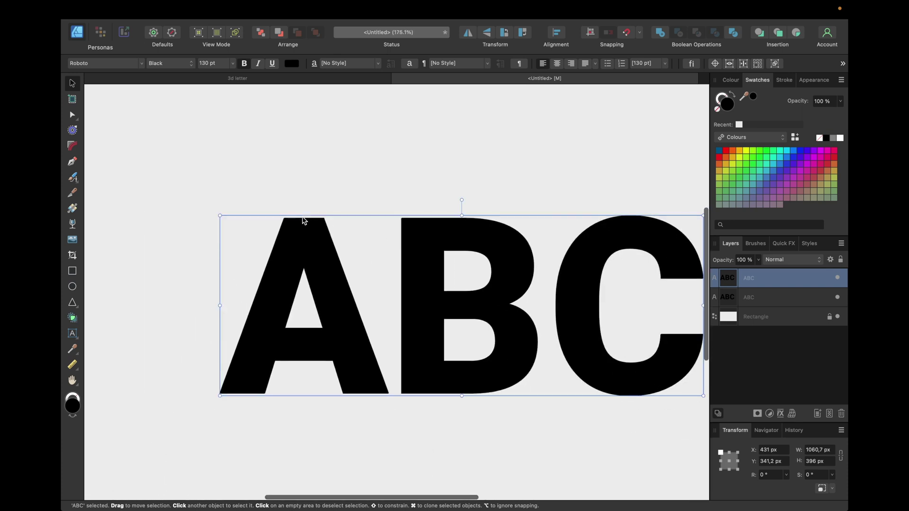
pyautogui.scroll(-2, 304, 221)
pyautogui.scroll(-2, 303, 221)
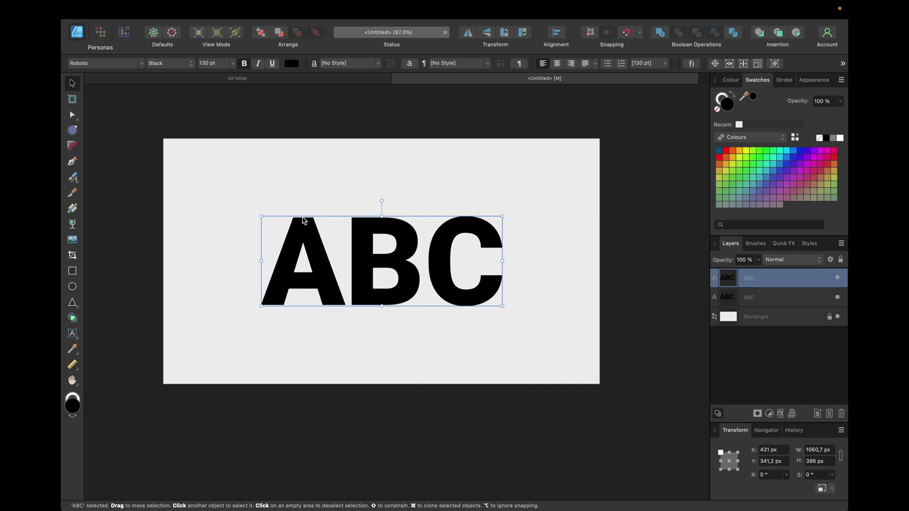
# Repeat the offset duplicate many times to stack ABC copies into a solid extrusion.
pyautogui.press('super+j')
pyautogui.press('super+j')
pyautogui.press('super+j')
pyautogui.press('super+j')
pyautogui.press('super+j')
pyautogui.press('super+j')
pyautogui.press('super+j')
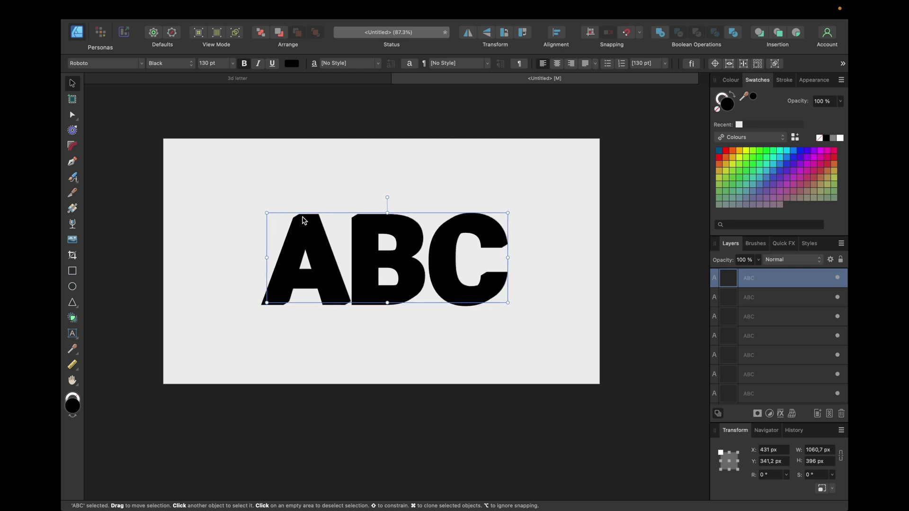
pyautogui.press('super+j')
pyautogui.press('super+j')
pyautogui.press('super+j')
pyautogui.press('super+j')
pyautogui.press('super+j')
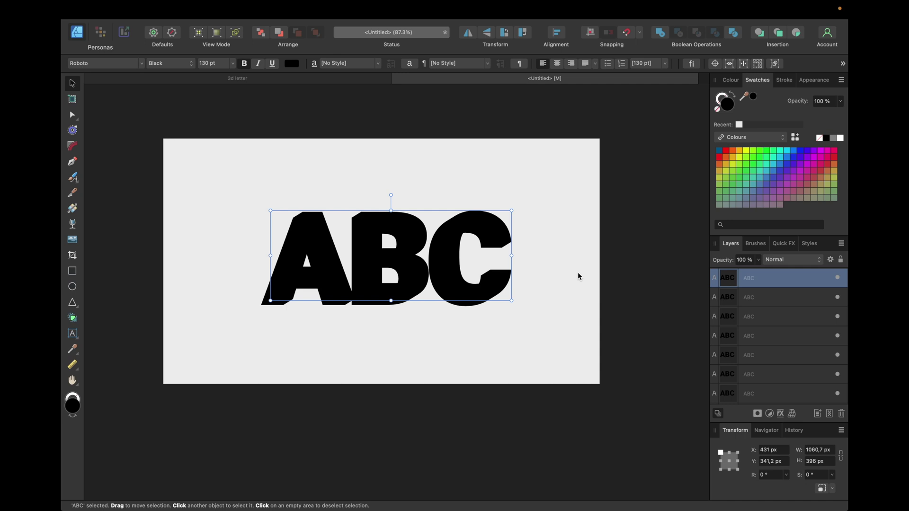
pyautogui.press('super+j')
pyautogui.press('super+j')
pyautogui.press('super+j')
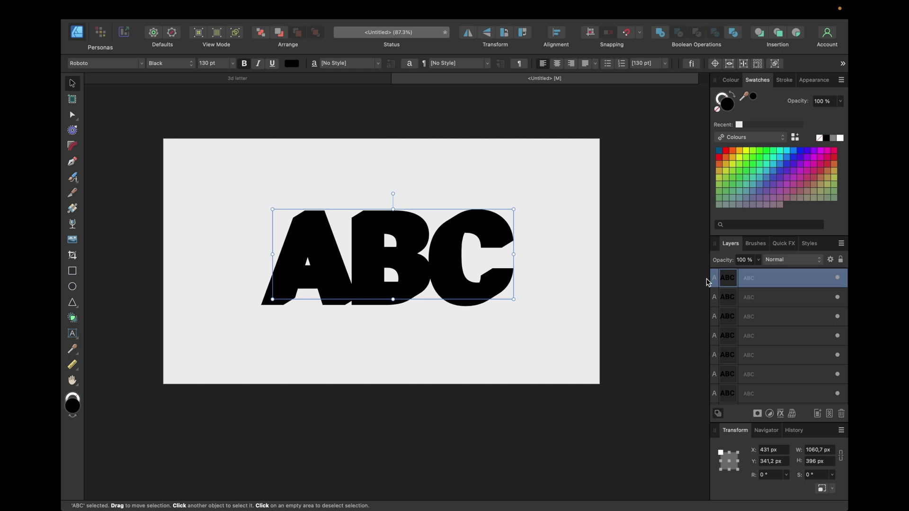
pyautogui.scroll(-5, 782, 296)
pyautogui.scroll(5, 781, 296)
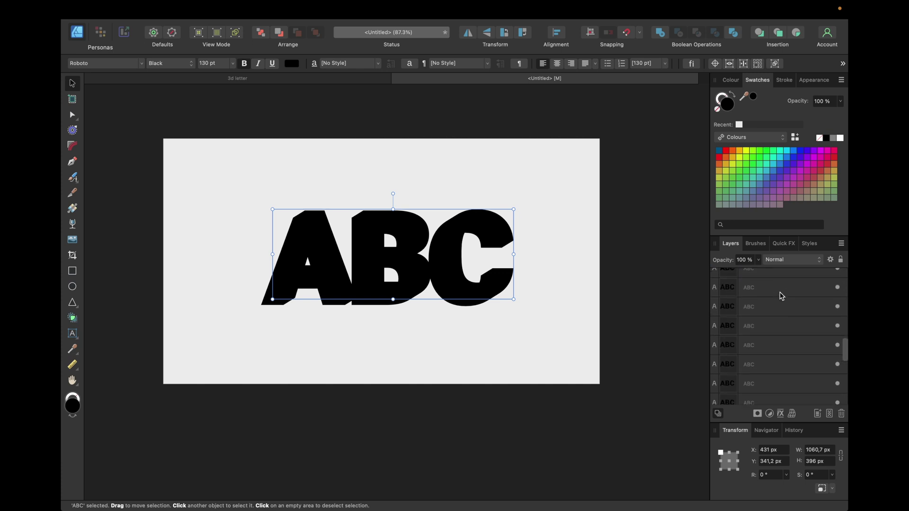
pyautogui.scroll(-5, 752, 325)
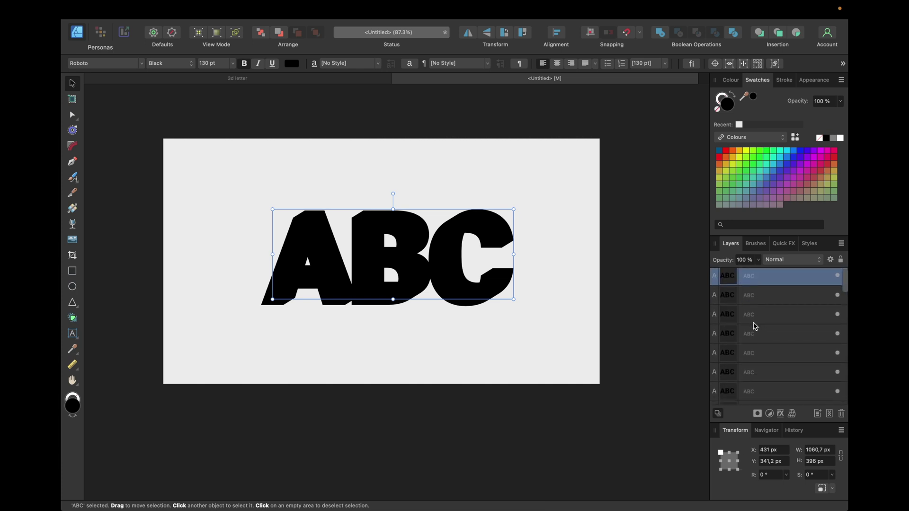
# Combine every ABC copy except the last into one Curves shape with Boolean Add.
pyautogui.keyDown('shift'); pyautogui.click(749, 362); pyautogui.keyUp('shift')
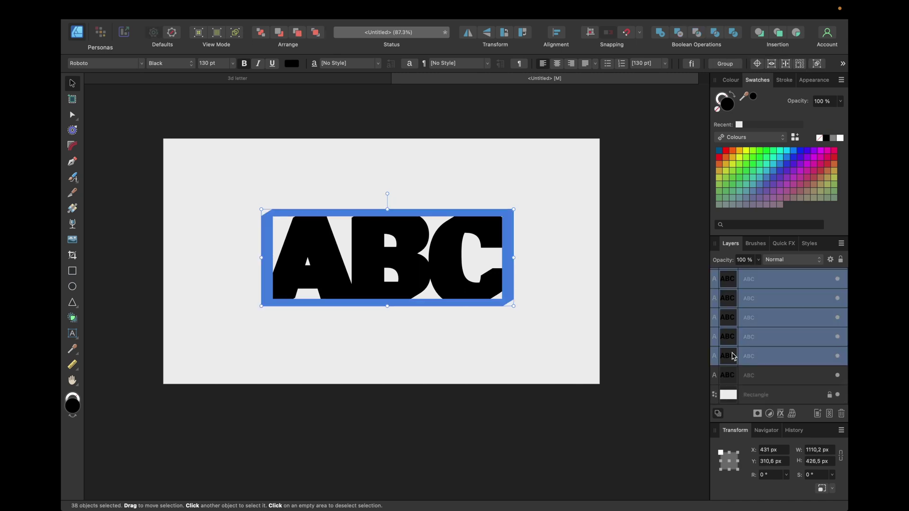
pyautogui.click(659, 34)
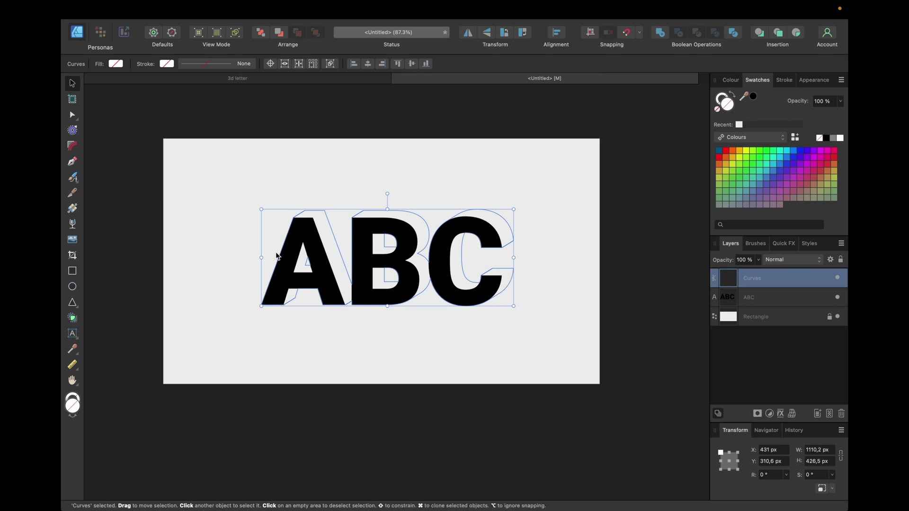
# Fill the merged extrusion dark blue below ABC and recolour the ABC letters bright blue.
pyautogui.click(720, 152)
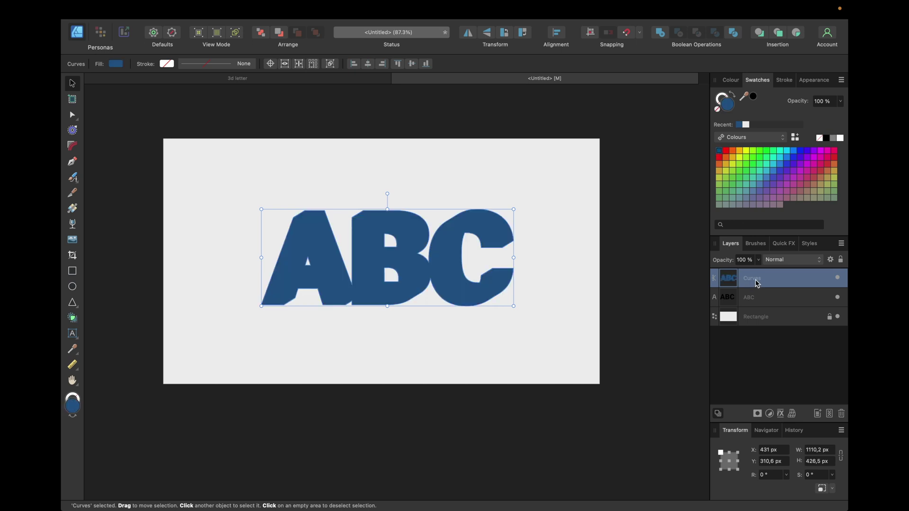
pyautogui.moveTo(753, 283); pyautogui.dragTo(751, 306)
pyautogui.click(740, 280)
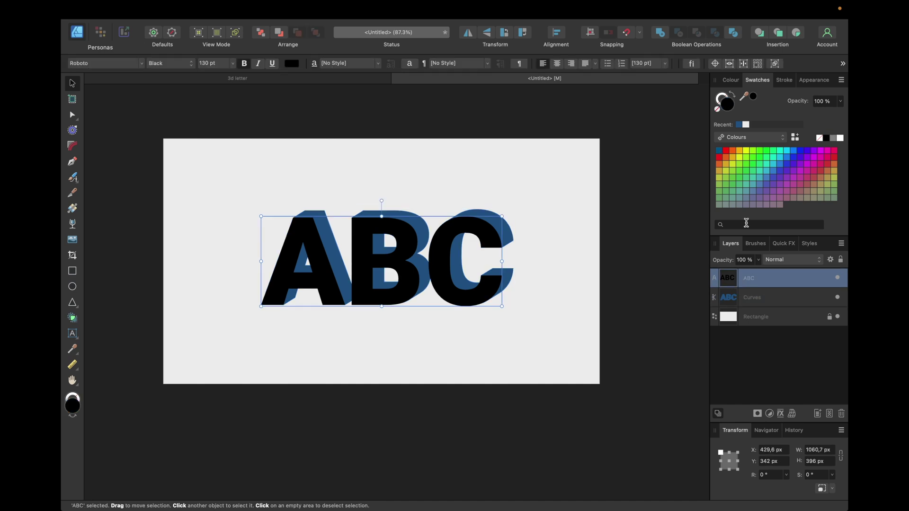
pyautogui.click(793, 151)
pyautogui.click(695, 177)
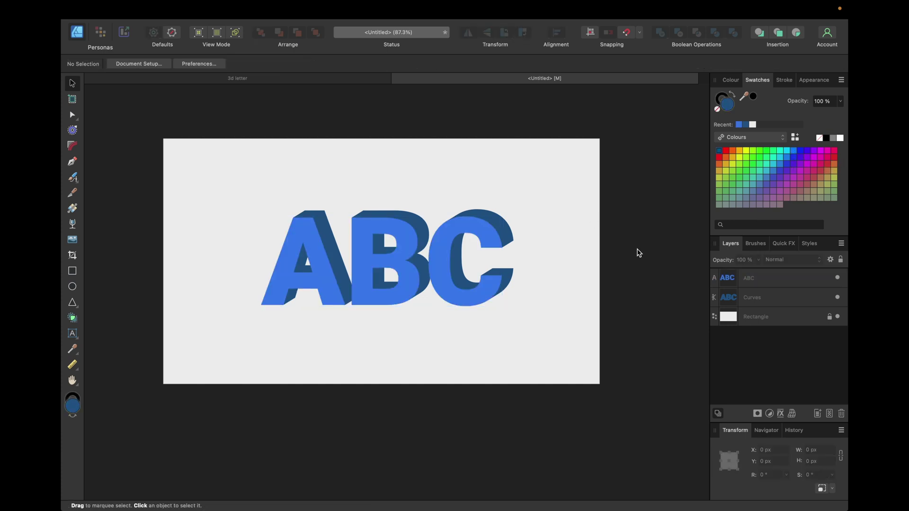
# Group ABC with its extrusion, enlarge it to 1346.5 × 517.7 px and snap it to centre.
pyautogui.moveTo(654, 175); pyautogui.dragTo(253, 362)
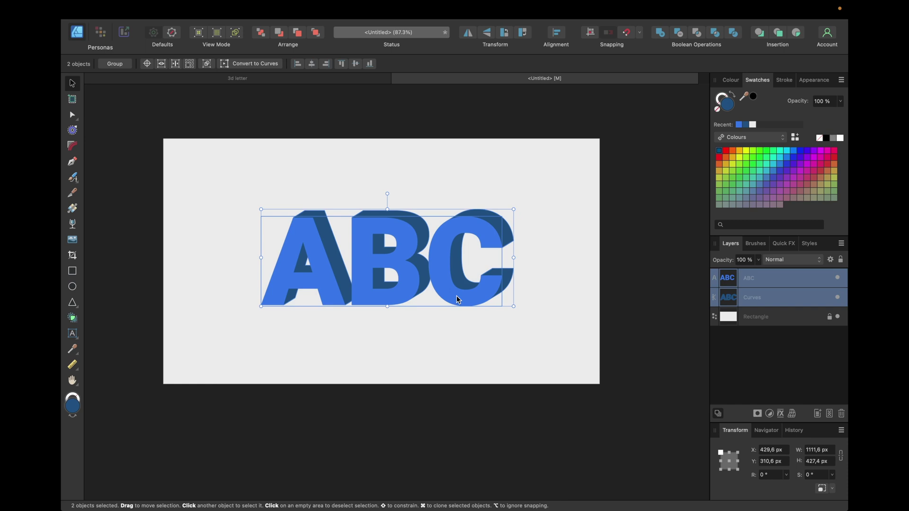
pyautogui.press('super+g')
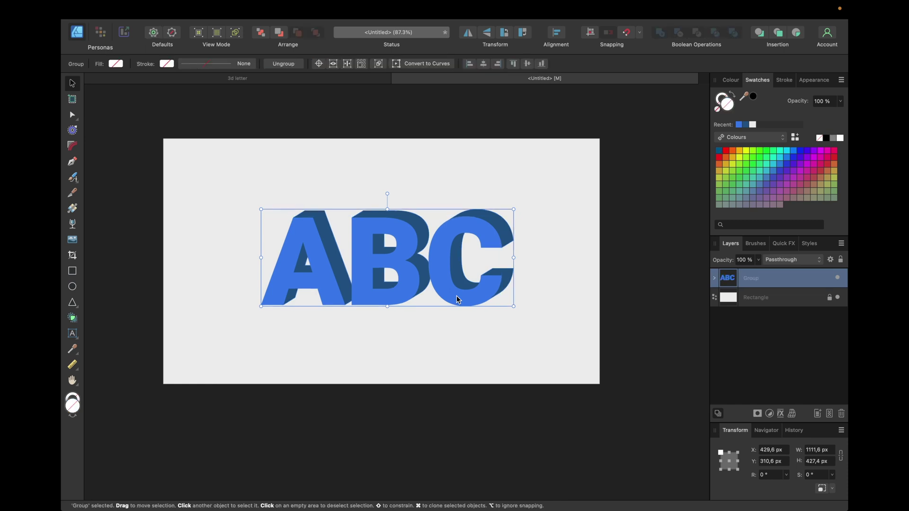
pyautogui.moveTo(512, 210); pyautogui.dragTo(565, 199)
pyautogui.moveTo(478, 226); pyautogui.dragTo(432, 252)
pyautogui.click(625, 33)
pyautogui.click(137, 219)
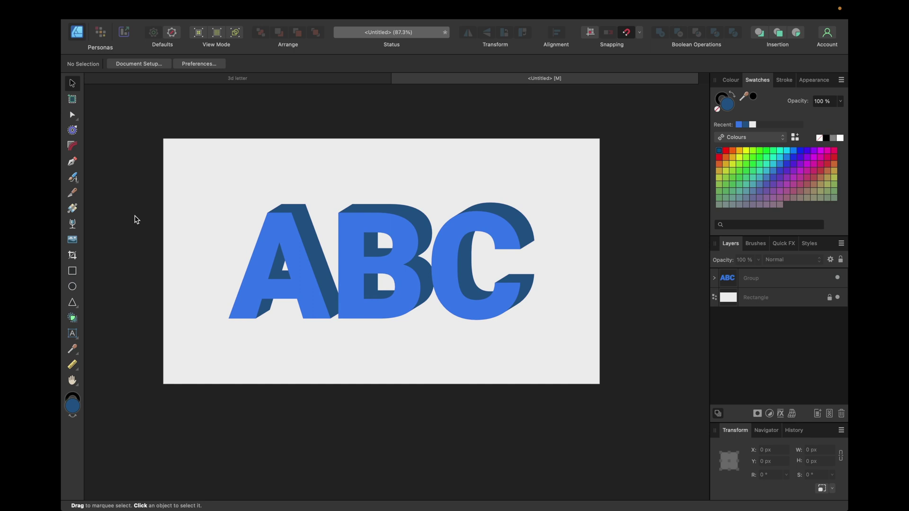
# Give the ABC group a blue Outer Shadow from Quick FX.
pyautogui.moveTo(133, 178); pyautogui.dragTo(627, 341)
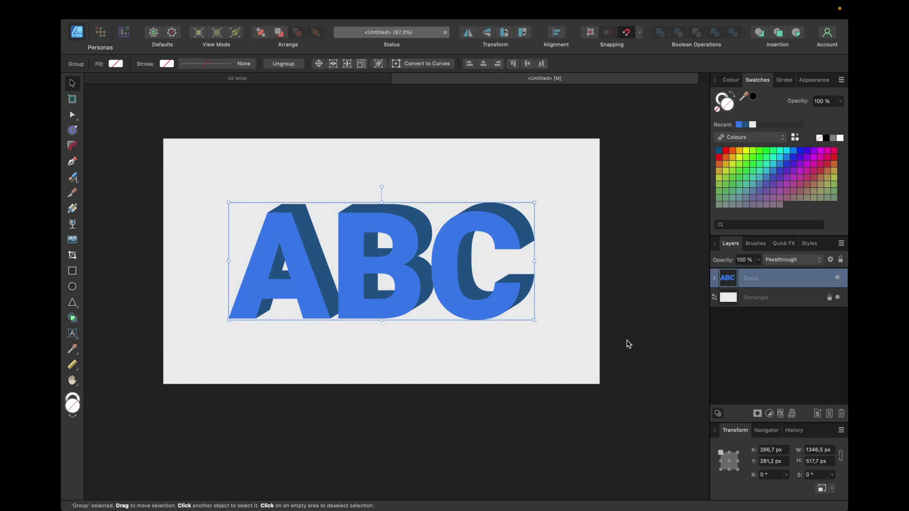
pyautogui.click(781, 244)
pyautogui.scroll(-2, 735, 327)
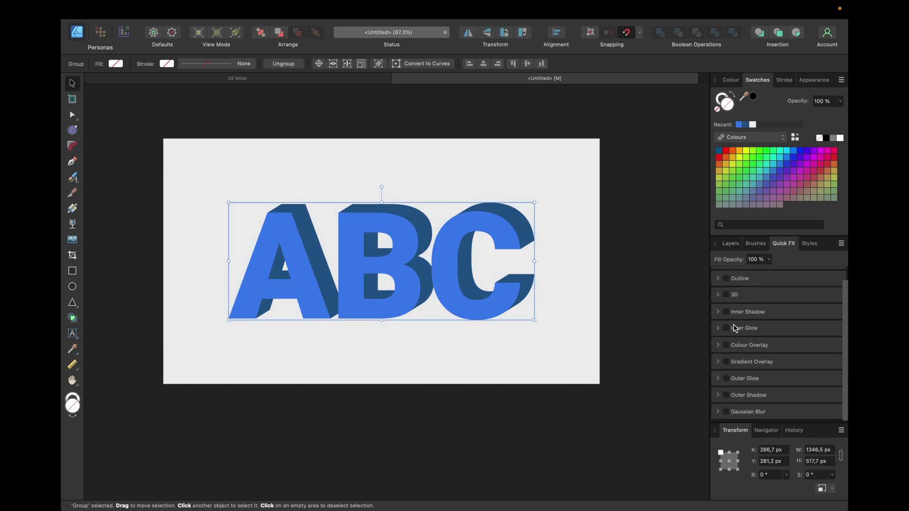
pyautogui.scroll(1, 735, 327)
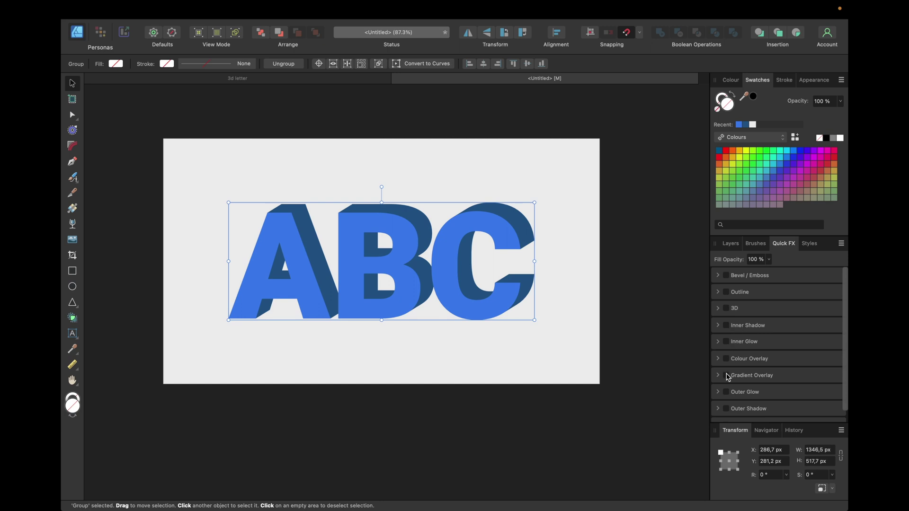
pyautogui.scroll(-1, 740, 364)
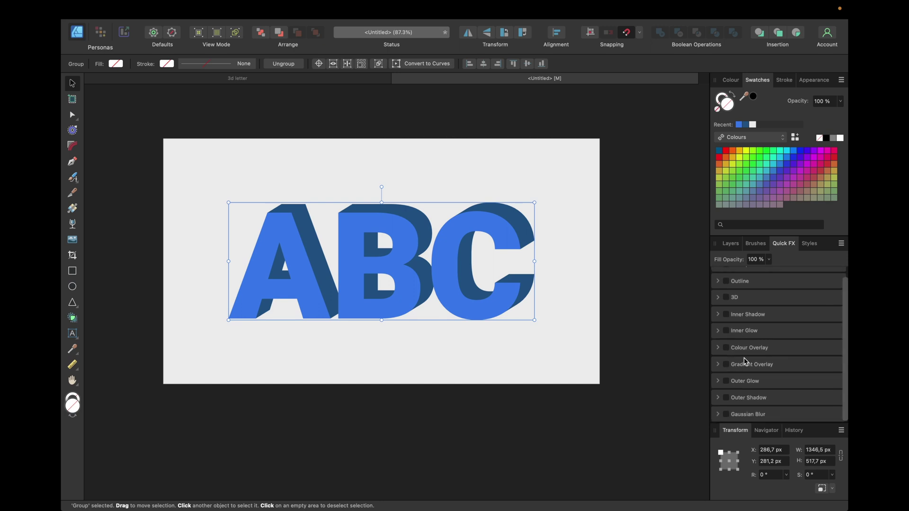
pyautogui.click(726, 397)
pyautogui.scroll(-3, 748, 367)
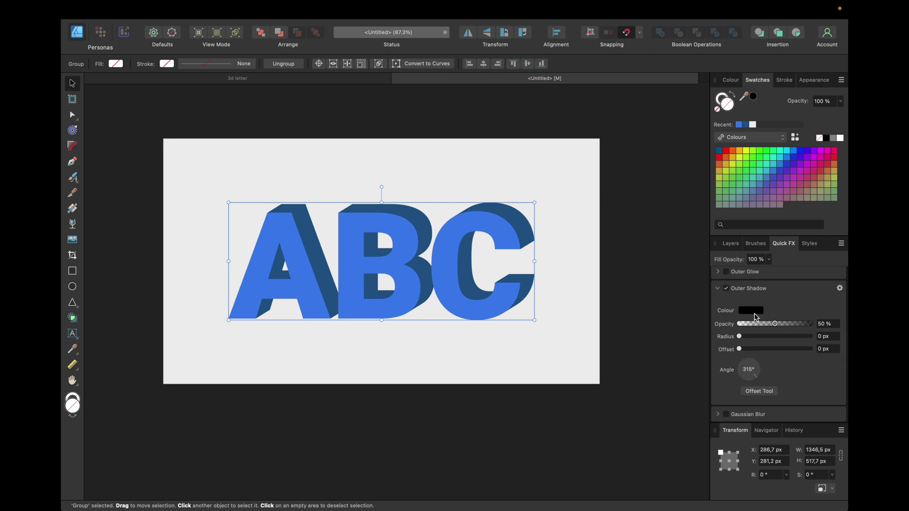
pyautogui.click(753, 311)
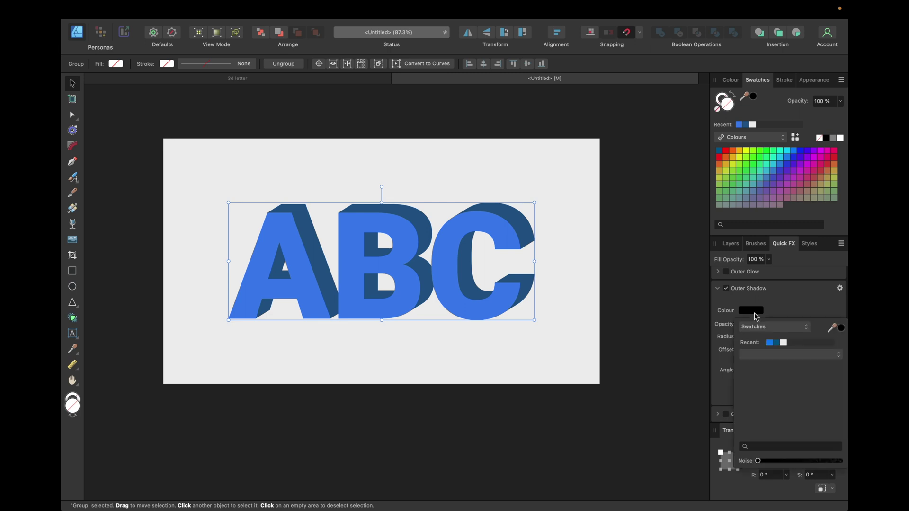
pyautogui.click(774, 341)
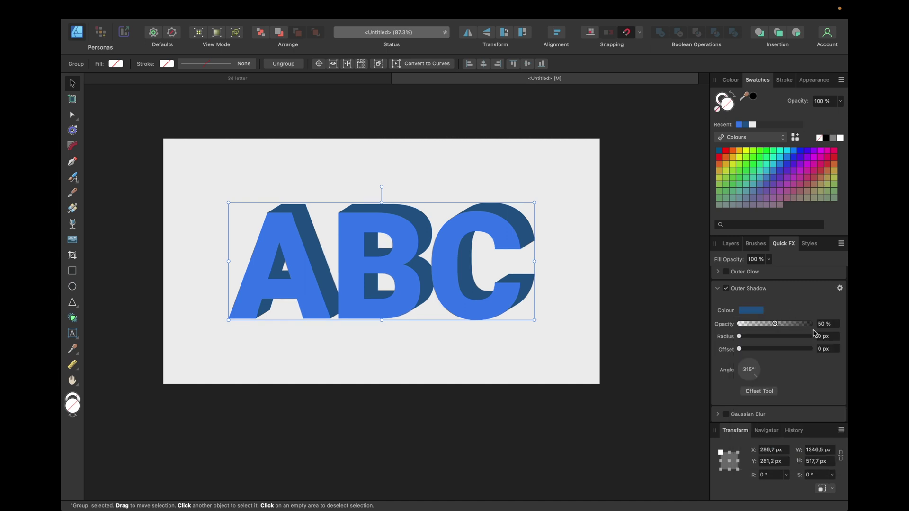
# Set the shadow to 20 px radius, 20 px offset and a 270° angle.
pyautogui.click(826, 336)
pyautogui.write('10')
pyautogui.press('Return')
pyautogui.click(826, 336)
pyautogui.write('20')
pyautogui.press('Return')
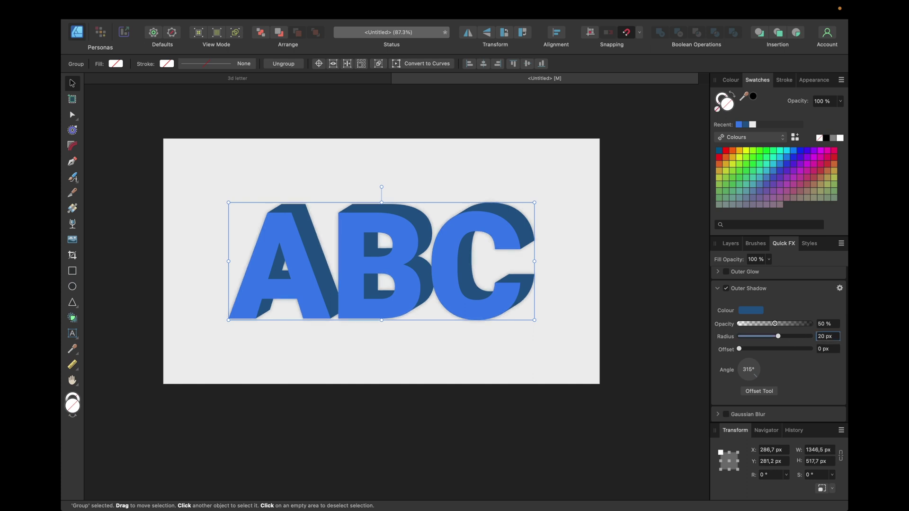
pyautogui.click(823, 349)
pyautogui.write('20')
pyautogui.press('Return')
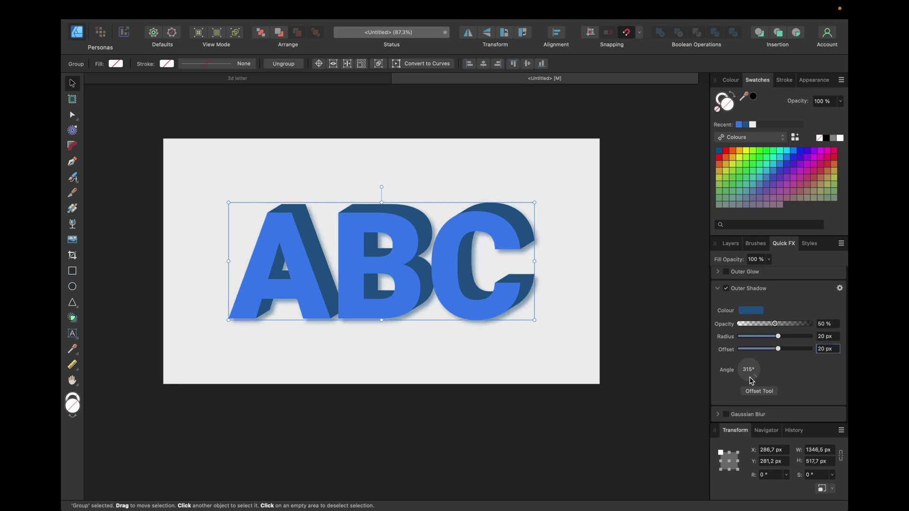
pyautogui.moveTo(752, 380); pyautogui.dragTo(751, 381)
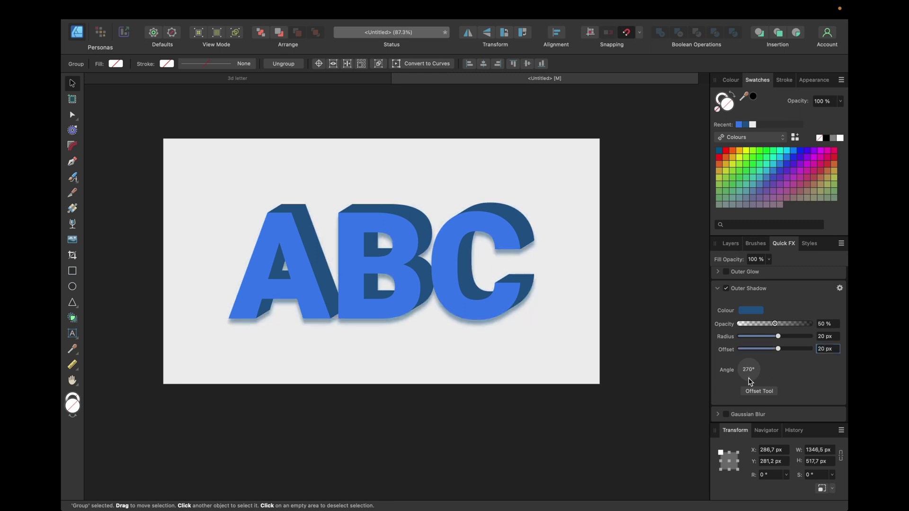
pyautogui.click(633, 294)
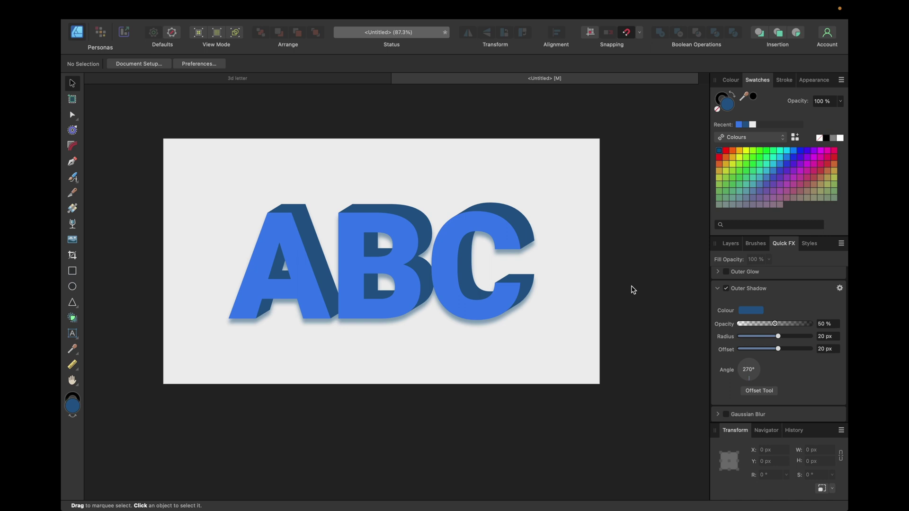
# Show the Layers panel listing the Group above the locked background Rectangle.
pyautogui.click(741, 244)
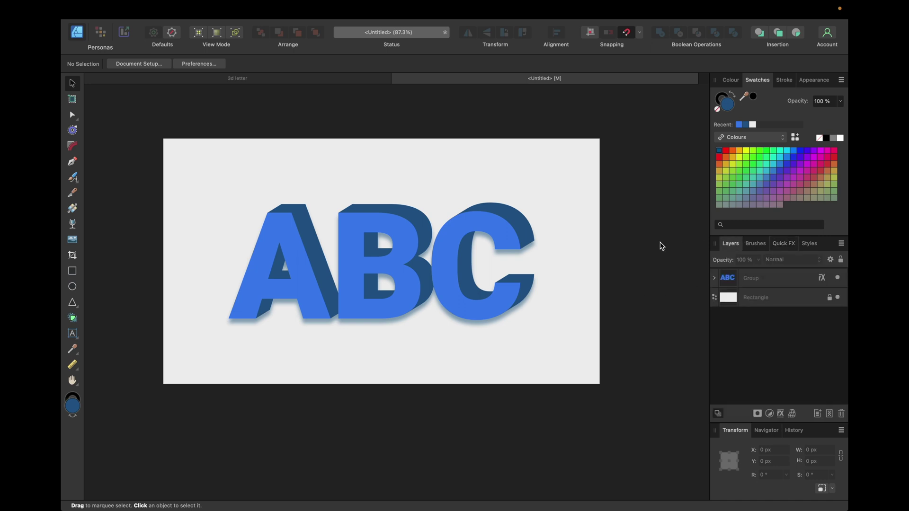